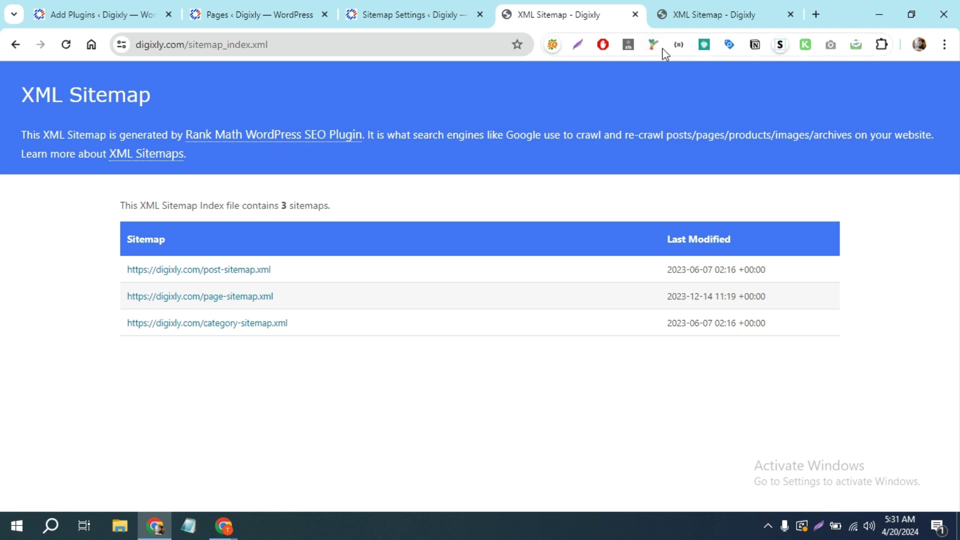
- Show page-sitemap.xml and select the /dashboard/ URL at the bottom of the listing
{"action": "left_click", "coordinate": [717, 6]}
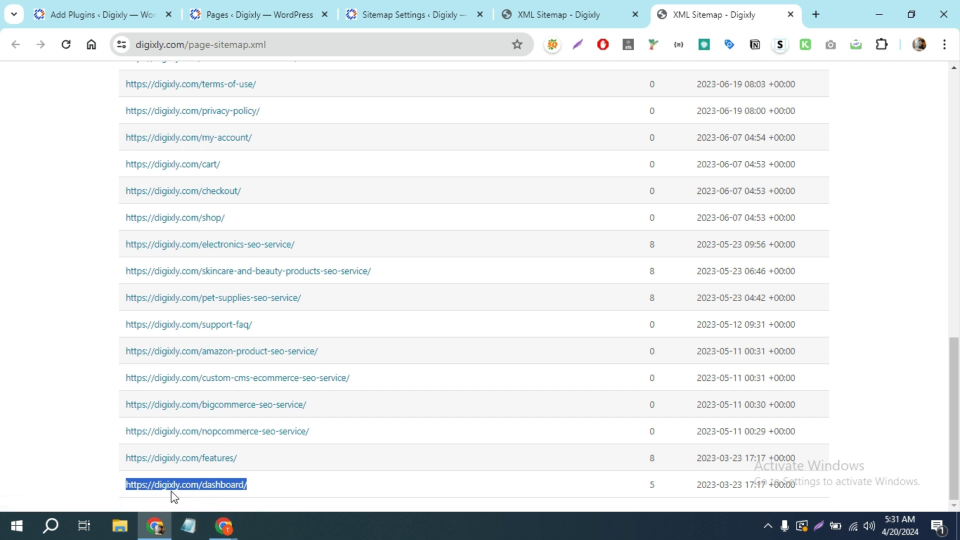
{"action": "left_click", "coordinate": [121, 487]}
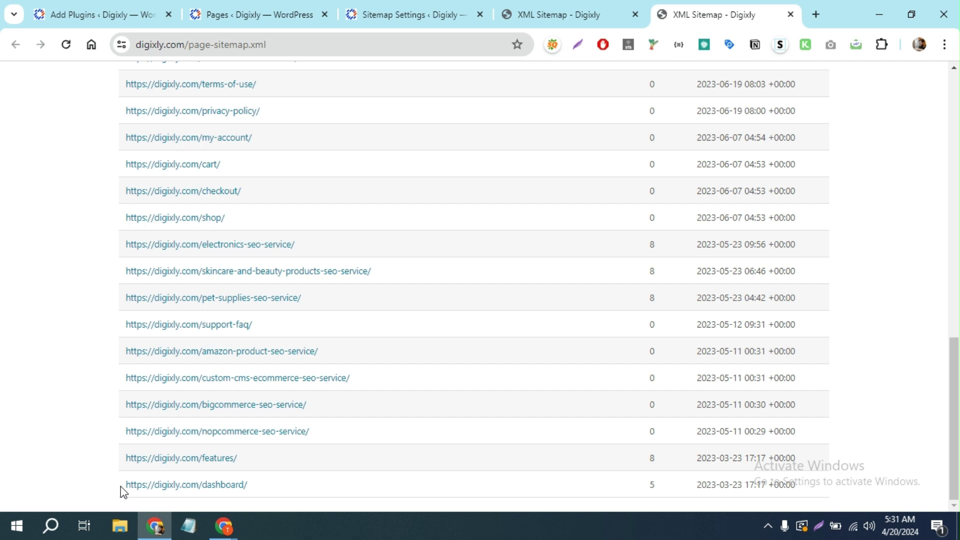
{"action": "left_click_drag", "start_coordinate": [122, 487], "coordinate": [257, 485]}
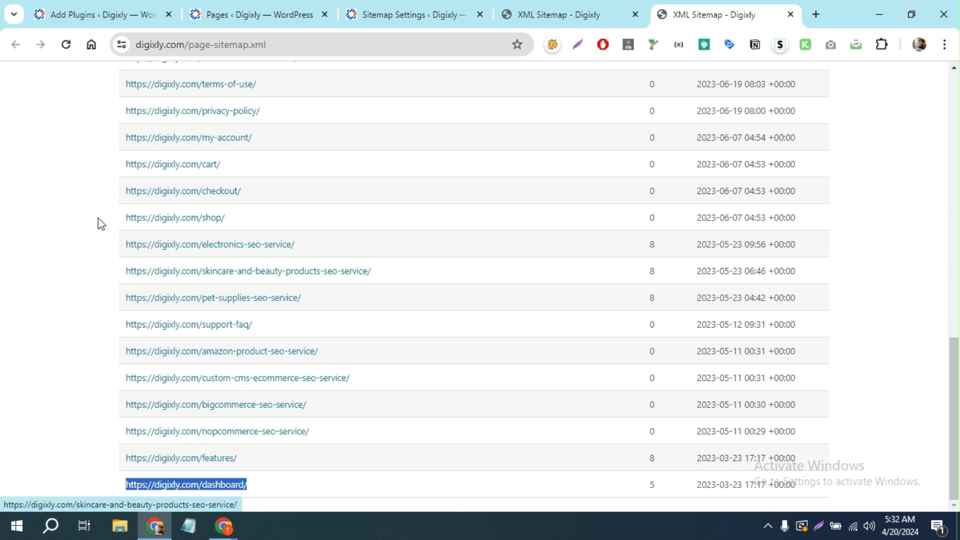
- Return to the 'show page id' plugin results where Show Pages IDs is active
{"action": "left_click", "coordinate": [86, 9]}
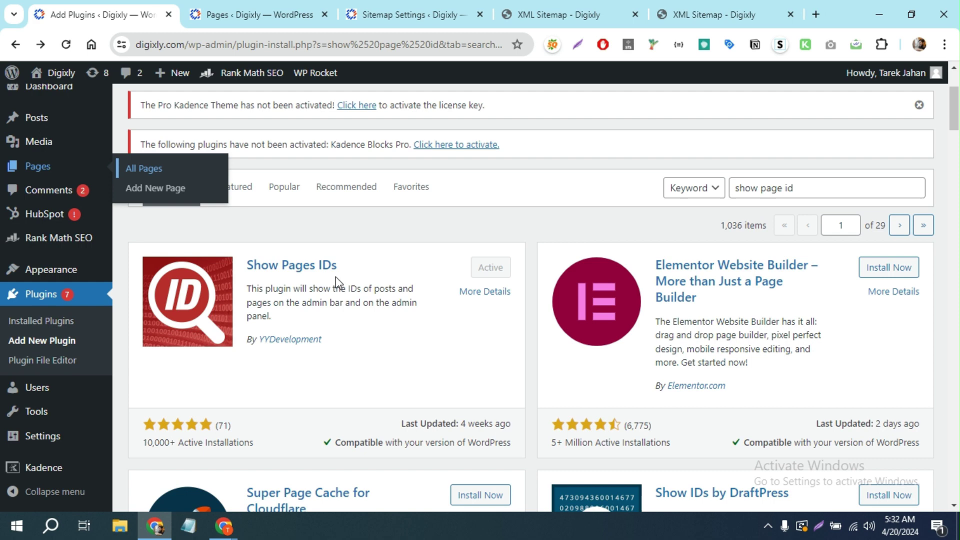
{"action": "left_click", "coordinate": [813, 185]}
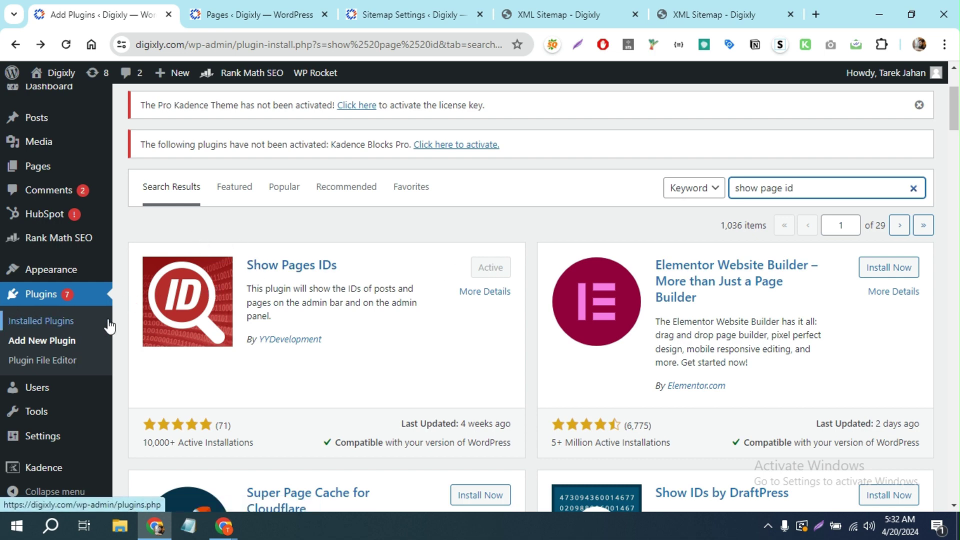
- Pick out the Dashboard page's ID, 418, in the pages searched for 'dashboard'
{"action": "left_click", "coordinate": [236, 16]}
{"action": "scroll", "coordinate": [561, 288], "scroll_direction": "down", "scroll_amount": 5}
{"action": "mouse_move", "coordinate": [667, 179]}
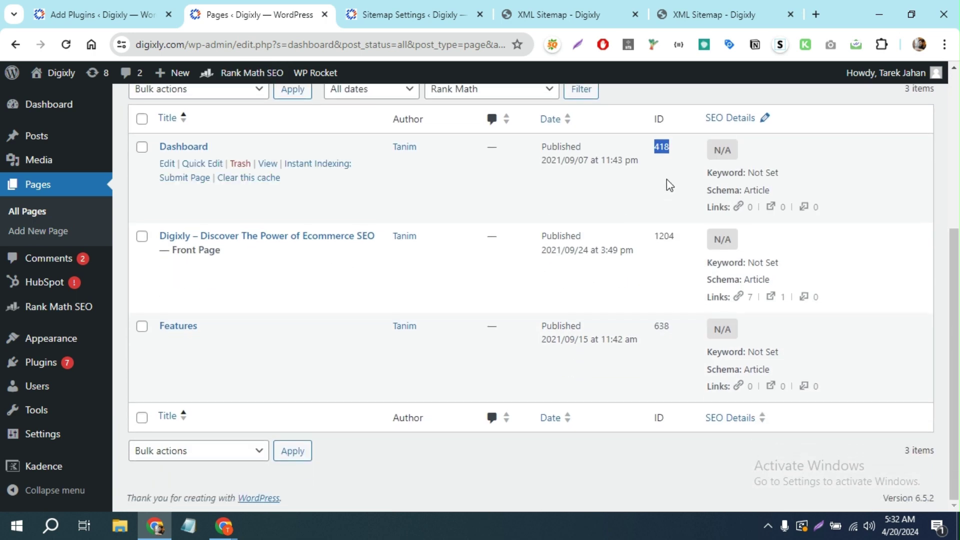
{"action": "left_click", "coordinate": [661, 150]}
{"action": "double_click", "coordinate": [661, 148]}
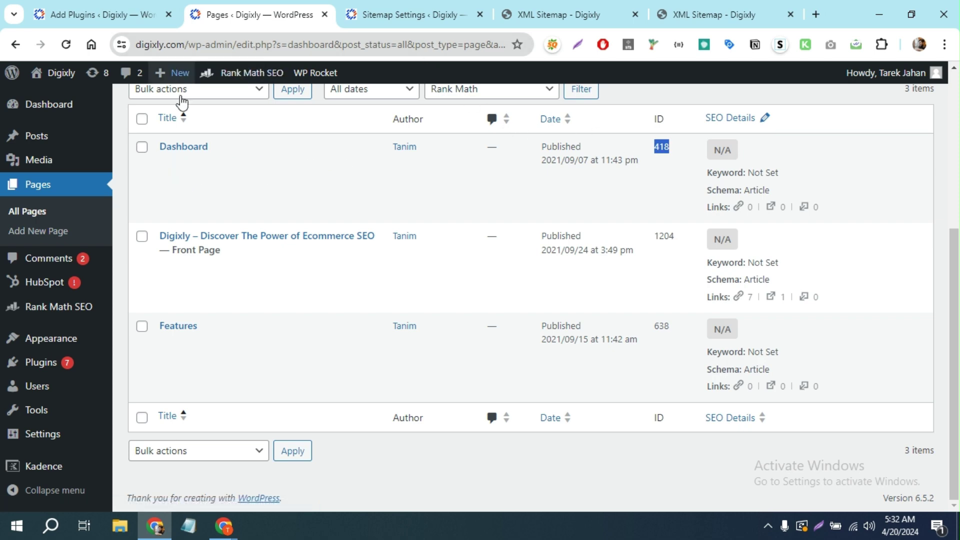
{"action": "scroll", "coordinate": [95, 195], "scroll_direction": "up", "scroll_amount": 4}
{"action": "mouse_move", "coordinate": [34, 308]}
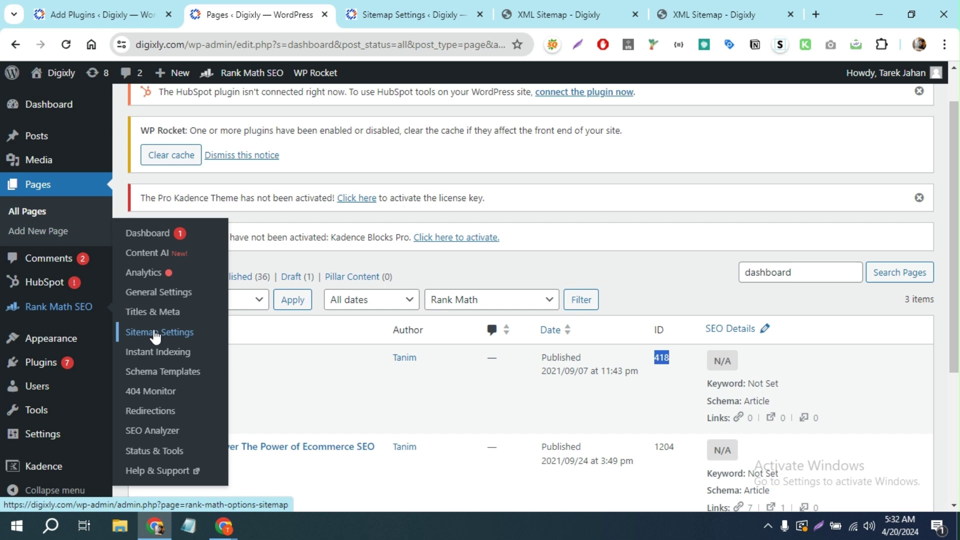
- Enter 418 in Rank Math's Exclude Posts sitemap setting and save the changes
{"action": "left_click", "coordinate": [396, 2]}
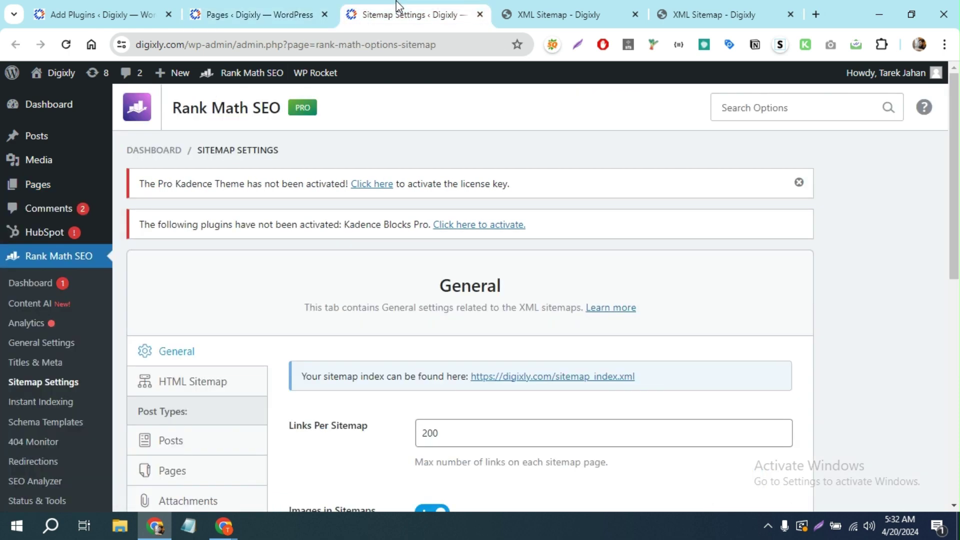
{"action": "scroll", "coordinate": [363, 350], "scroll_direction": "down", "scroll_amount": 7}
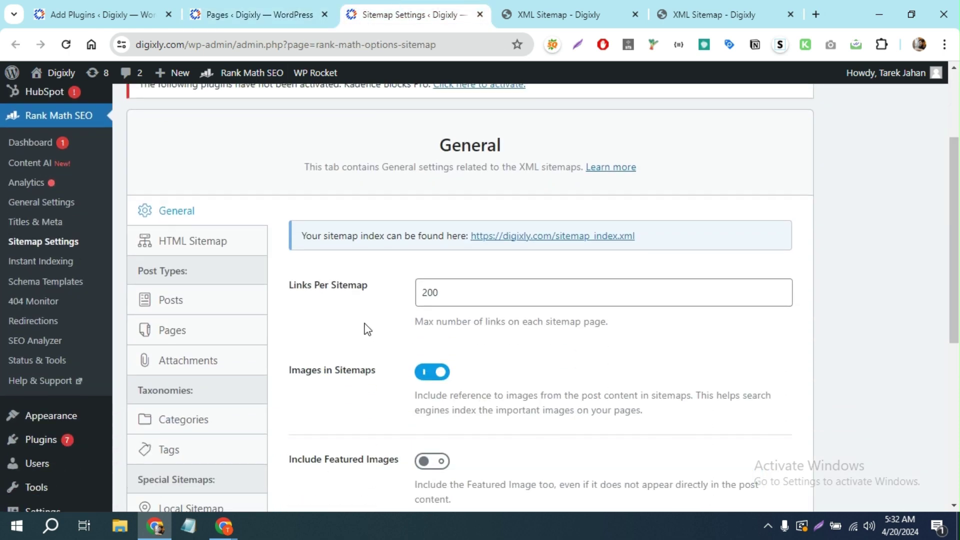
{"action": "scroll", "coordinate": [368, 330], "scroll_direction": "down", "scroll_amount": 3}
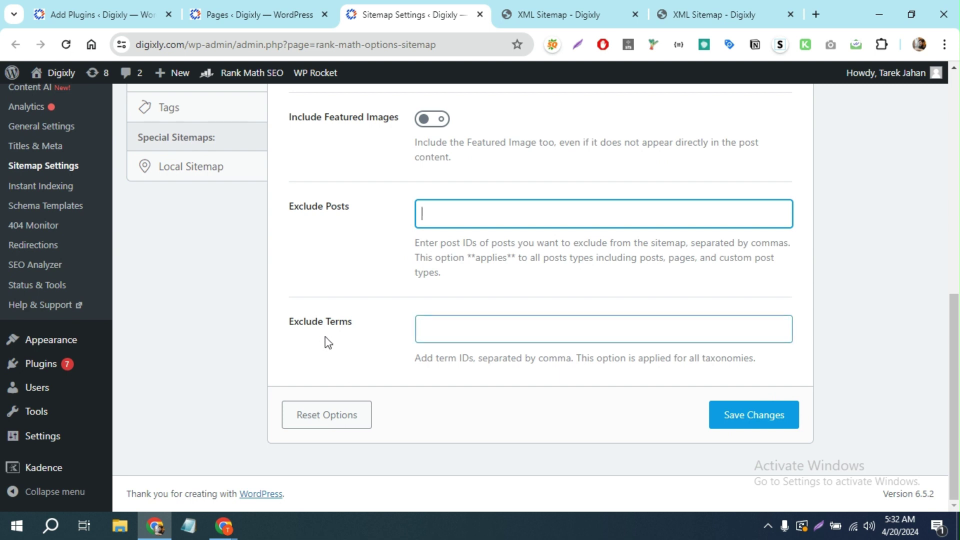
{"action": "scroll", "coordinate": [325, 337], "scroll_direction": "up", "scroll_amount": 1}
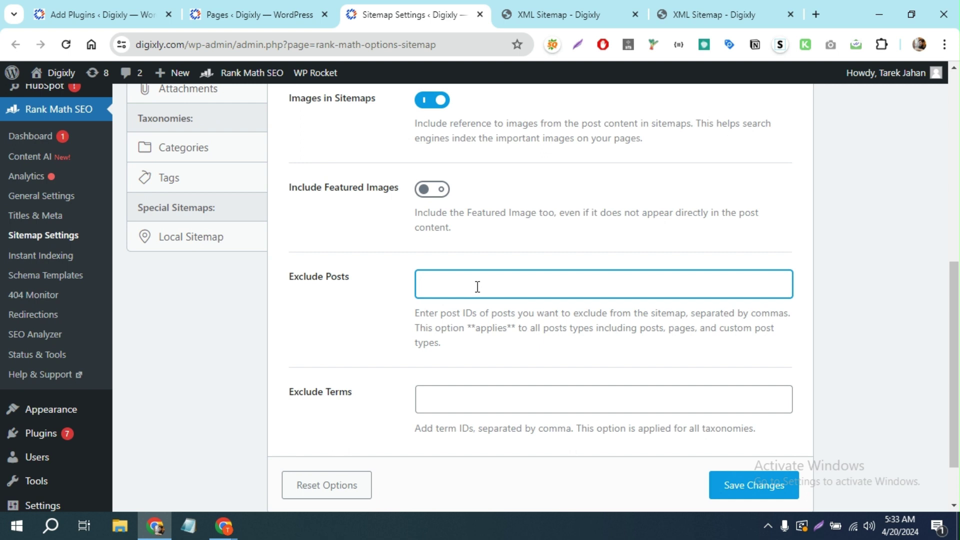
{"action": "type", "text": "418"}
{"action": "scroll", "coordinate": [477, 287], "scroll_direction": "down", "scroll_amount": 2}
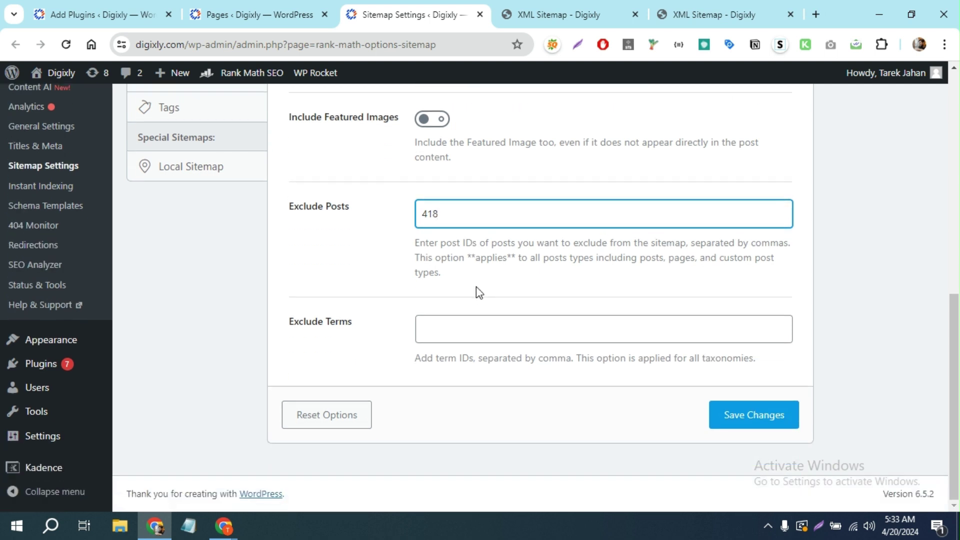
{"action": "left_click", "coordinate": [763, 416]}
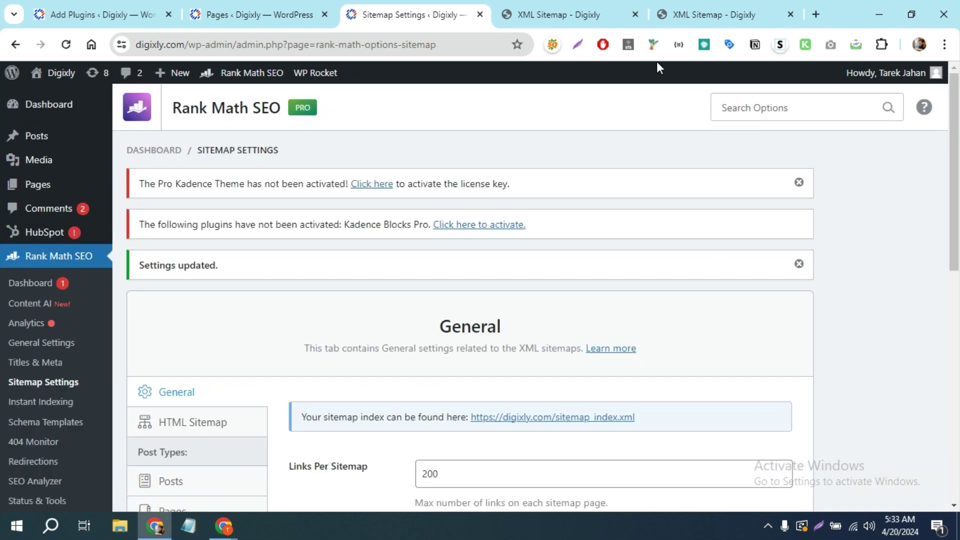
- Reload page-sitemap.xml to pick up the page 418 exclusion
{"action": "left_click", "coordinate": [714, 14]}
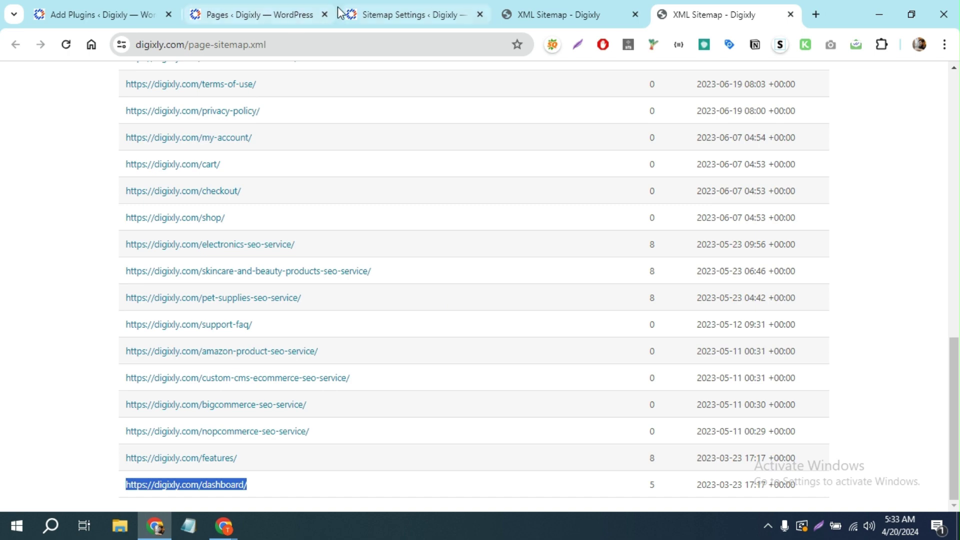
{"action": "left_click", "coordinate": [328, 51]}
{"action": "key", "text": "Return"}
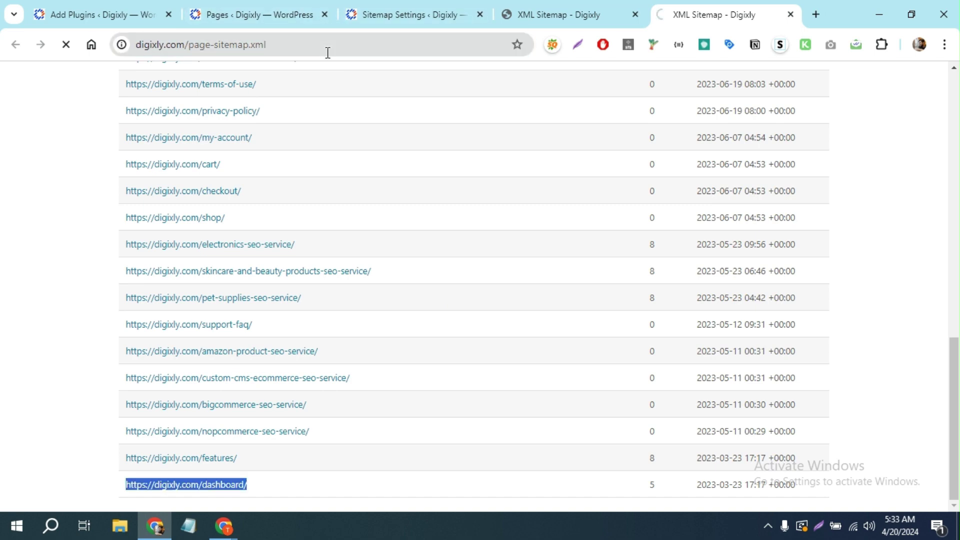
{"action": "scroll", "coordinate": [249, 205], "scroll_direction": "down", "scroll_amount": 14}
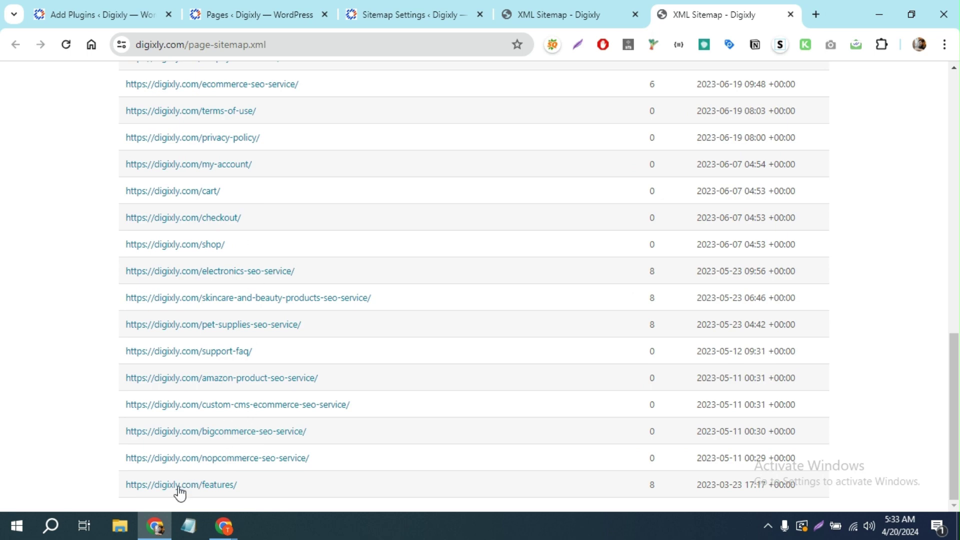
- Check that the sitemap rows now end with the features URL, with /dashboard/ gone
{"action": "left_click", "coordinate": [132, 480], "text": "shift"}
{"action": "left_click_drag", "start_coordinate": [132, 479], "coordinate": [257, 486]}
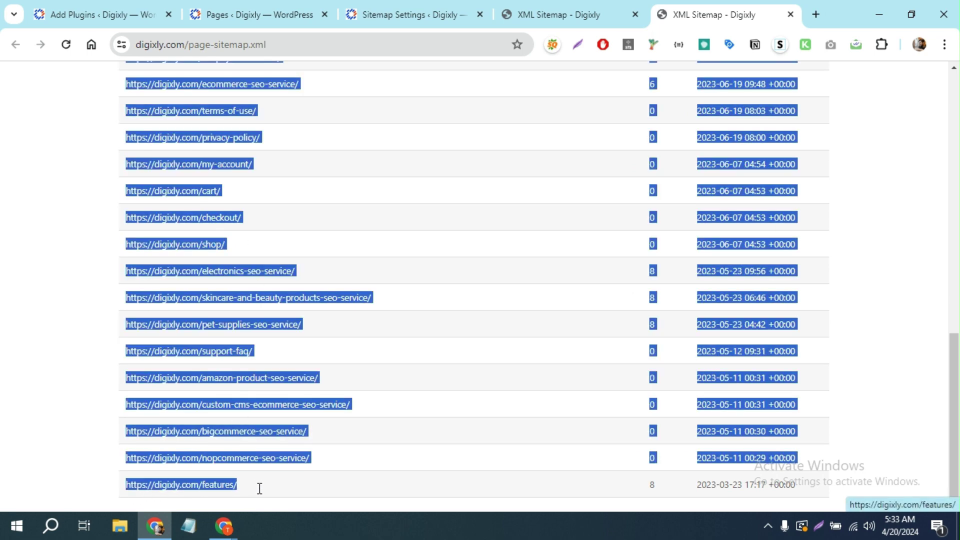
{"action": "left_click", "coordinate": [115, 462]}
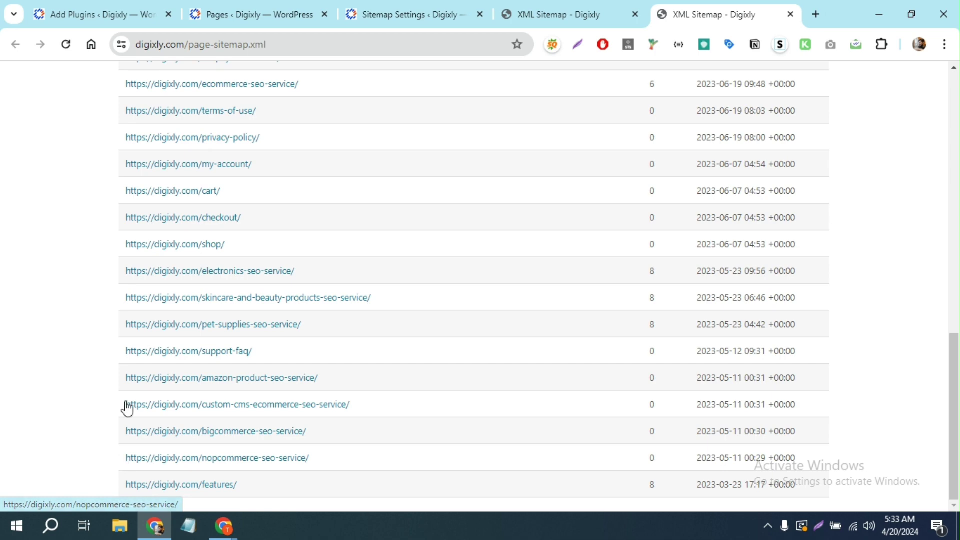
{"action": "scroll", "coordinate": [107, 399], "scroll_direction": "up", "scroll_amount": 14}
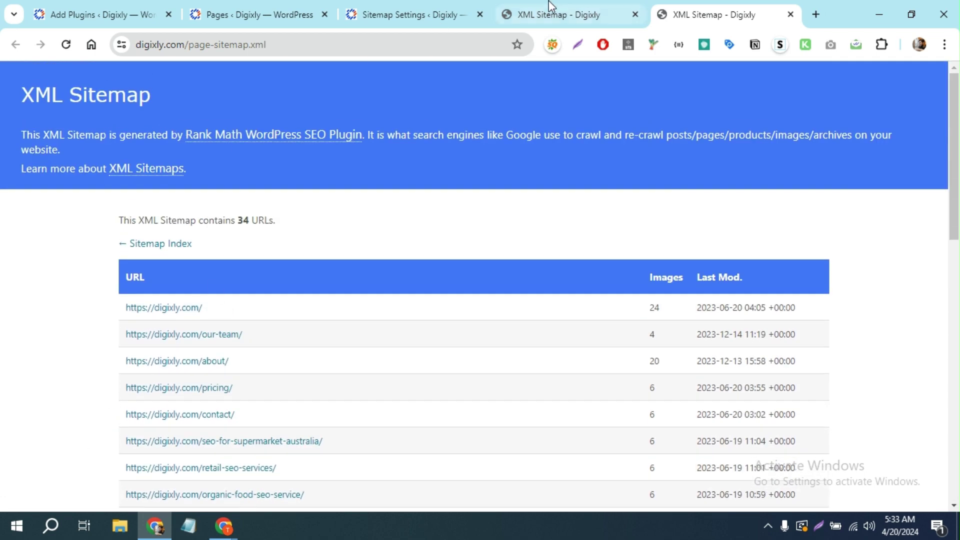
{"action": "scroll", "coordinate": [85, 330], "scroll_direction": "down", "scroll_amount": 5}
{"action": "scroll", "coordinate": [85, 330], "scroll_direction": "down", "scroll_amount": 8}
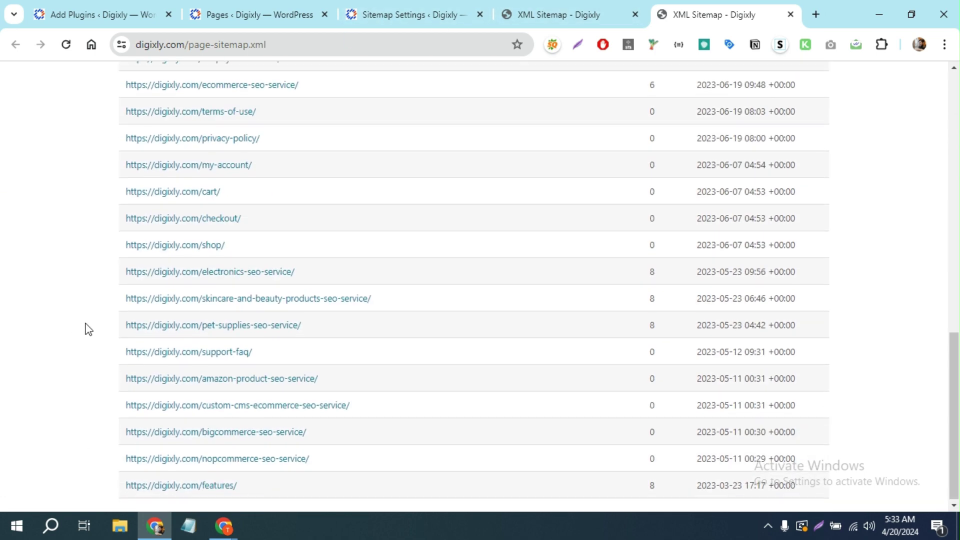
- Pick out the front page's ID, 1204, in the Pages list
{"action": "left_click", "coordinate": [450, 6]}
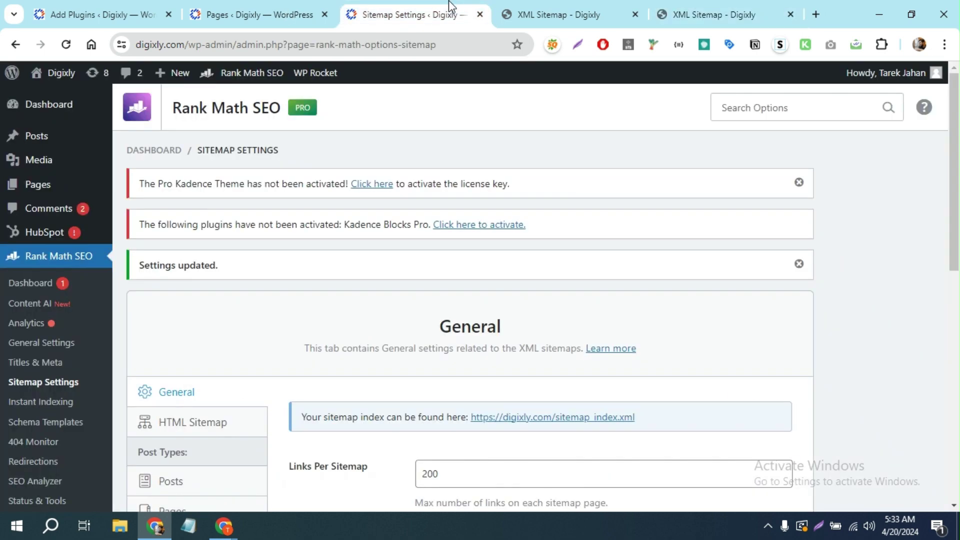
{"action": "scroll", "coordinate": [424, 465], "scroll_direction": "down", "scroll_amount": 1}
{"action": "scroll", "coordinate": [424, 465], "scroll_direction": "down", "scroll_amount": 10}
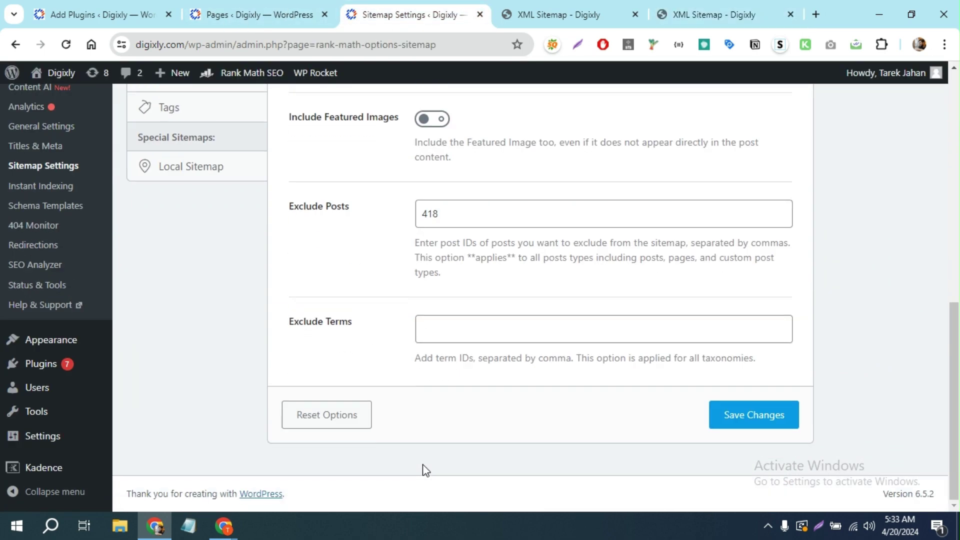
{"action": "scroll", "coordinate": [424, 467], "scroll_direction": "up", "scroll_amount": 1}
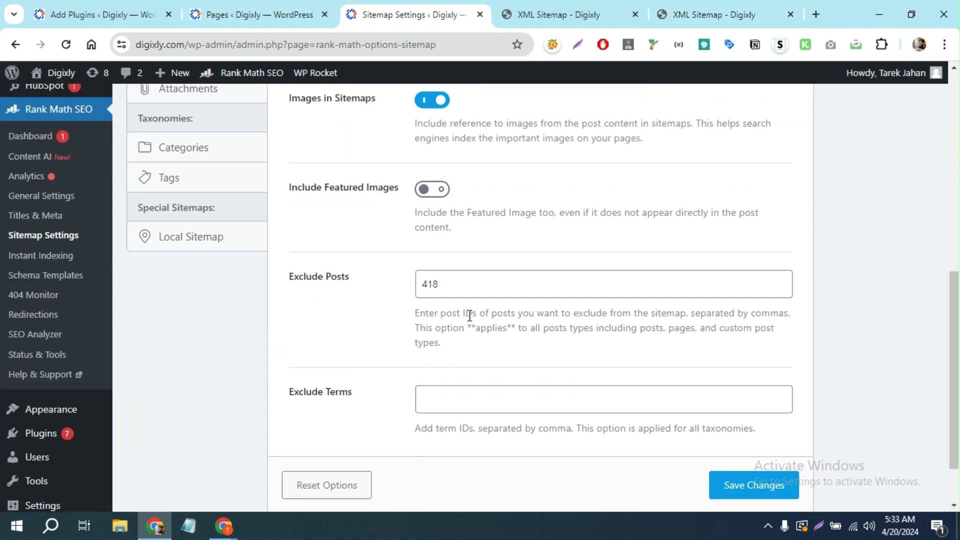
{"action": "left_click", "coordinate": [226, 7]}
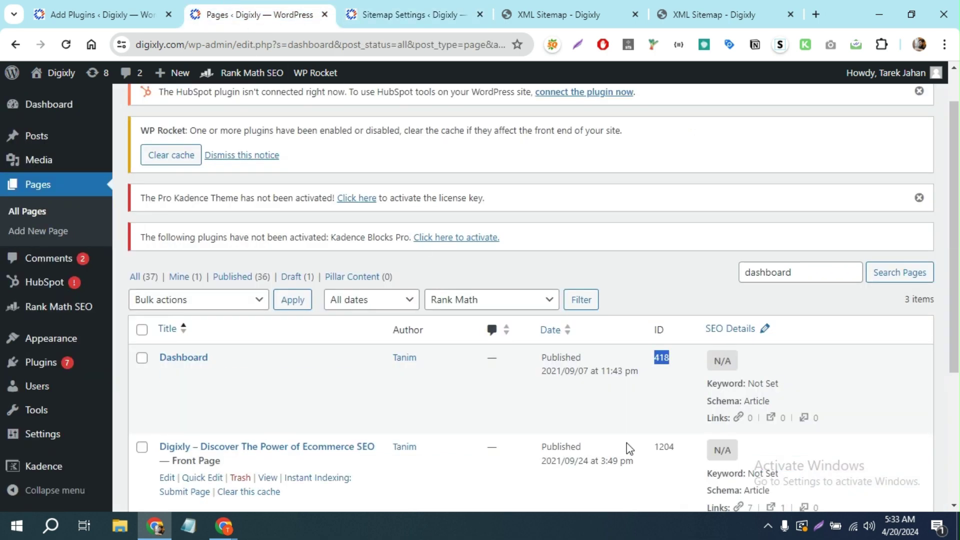
{"action": "scroll", "coordinate": [650, 379], "scroll_direction": "down", "scroll_amount": 3}
{"action": "left_click", "coordinate": [665, 305]}
{"action": "double_click", "coordinate": [664, 305]}
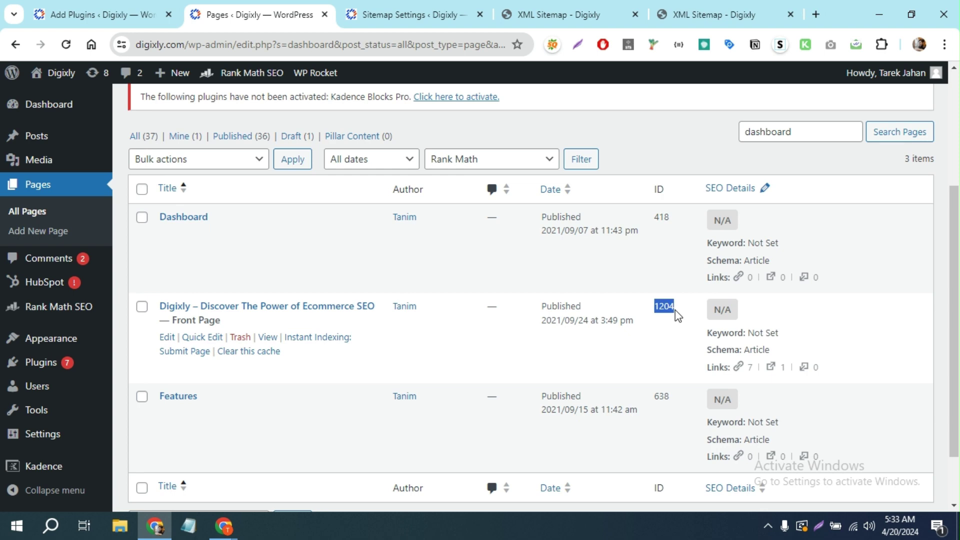
- Append ', 1204' after 418 in Exclude Posts so it reads '418, 1204'
{"action": "left_click", "coordinate": [370, 8]}
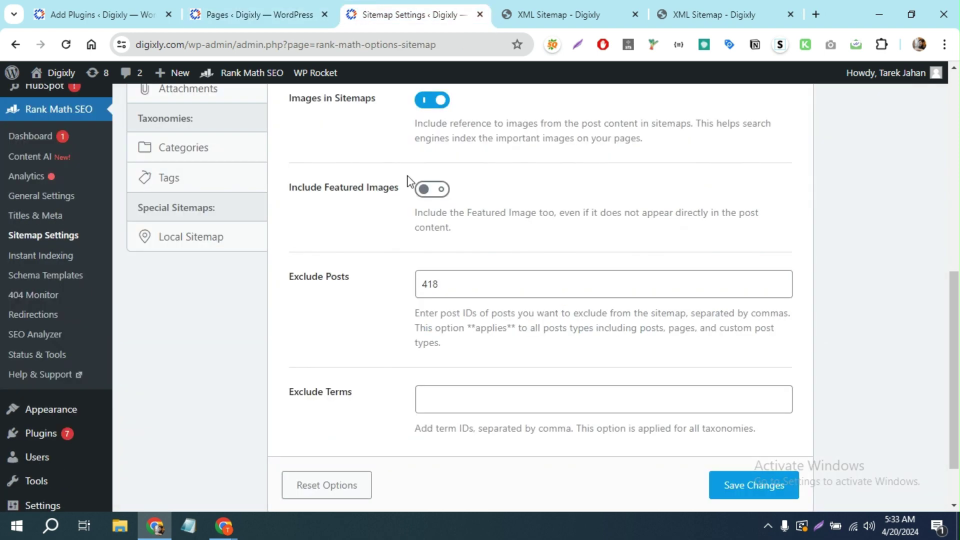
{"action": "left_click", "coordinate": [459, 289]}
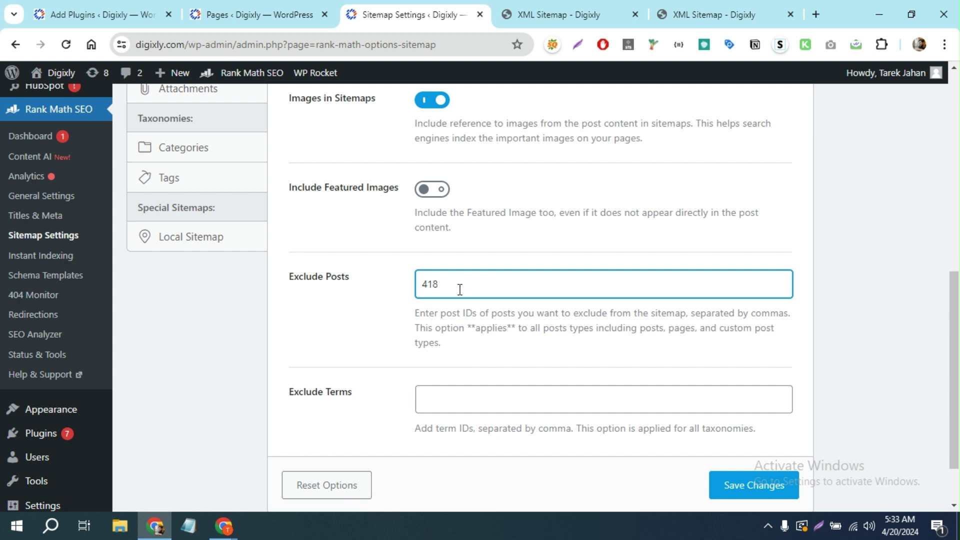
{"action": "type", "text": ", 1204"}
{"action": "scroll", "coordinate": [459, 290], "scroll_direction": "down", "scroll_amount": 2}
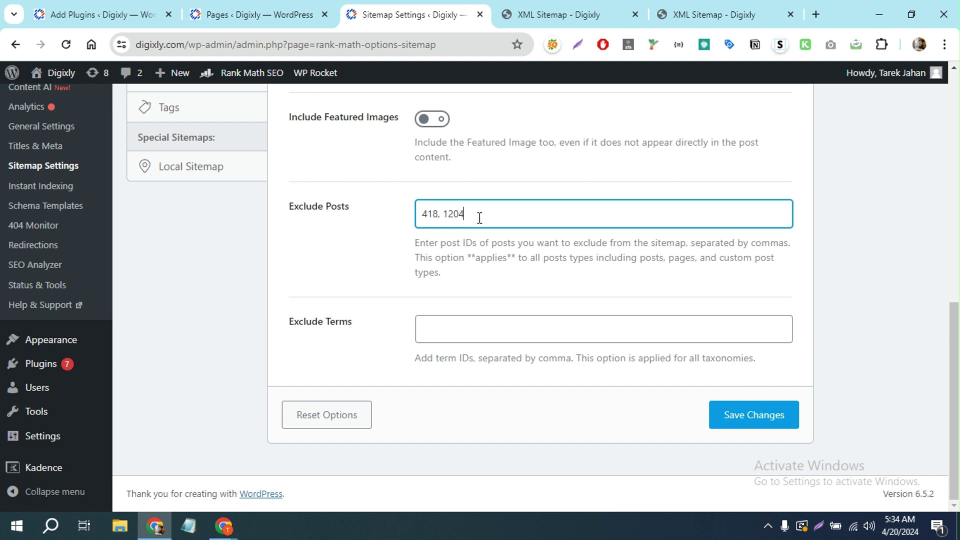
{"action": "left_click_drag", "start_coordinate": [479, 217], "coordinate": [413, 226]}
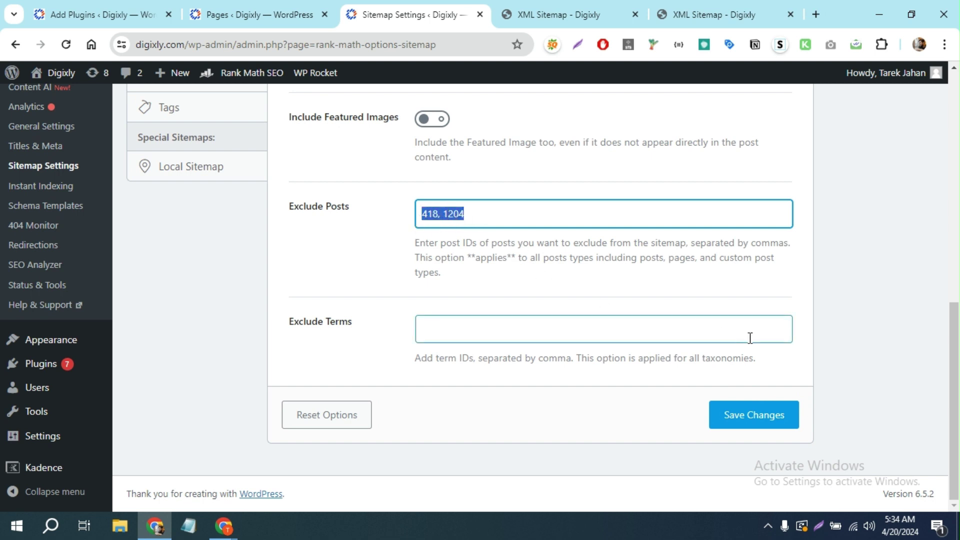